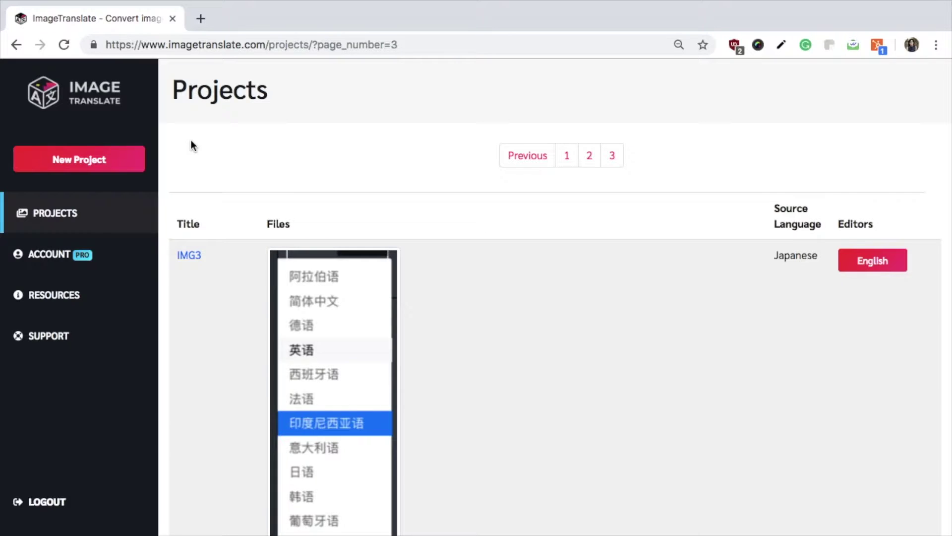
- Create a new project titled MyFirstProject and upload IMG1, IMG2 and IMG3
left_click(116, 163)
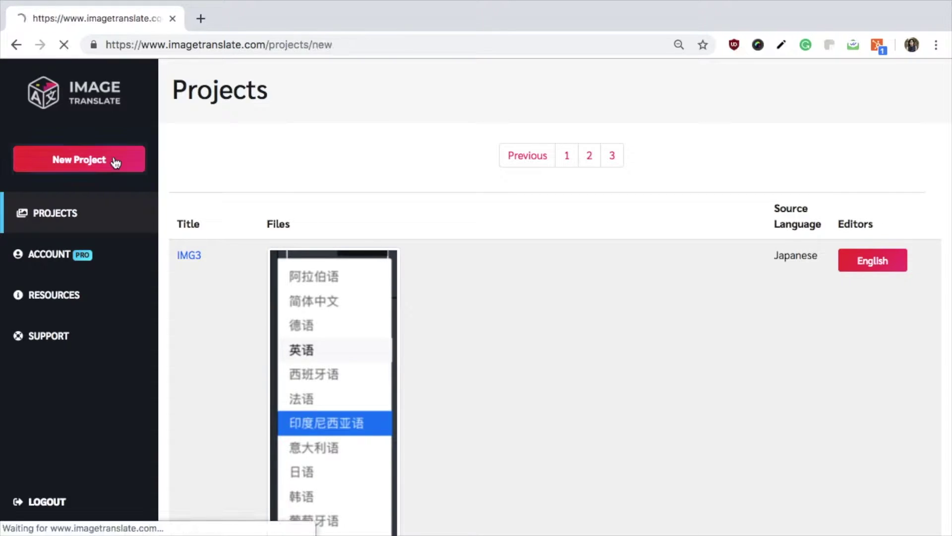
left_click(219, 219)
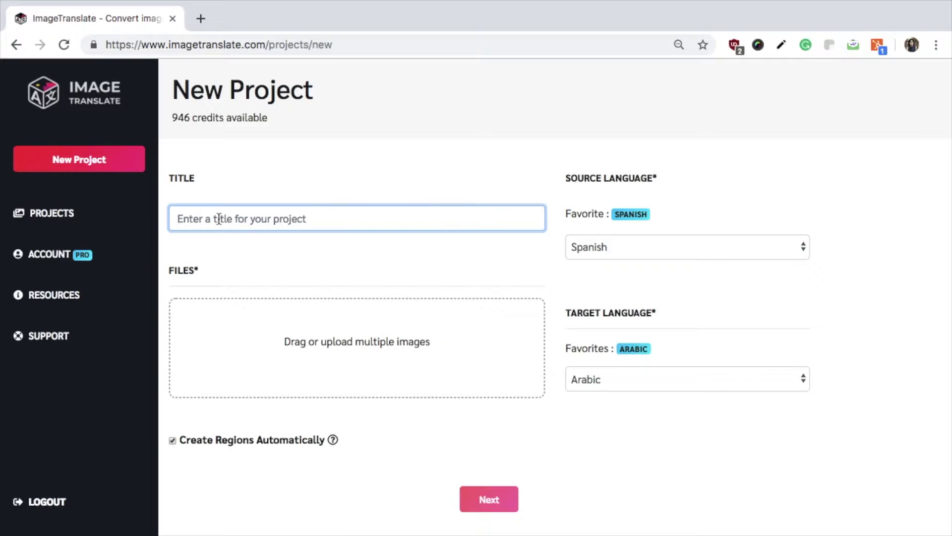
type("MyFirstProject")
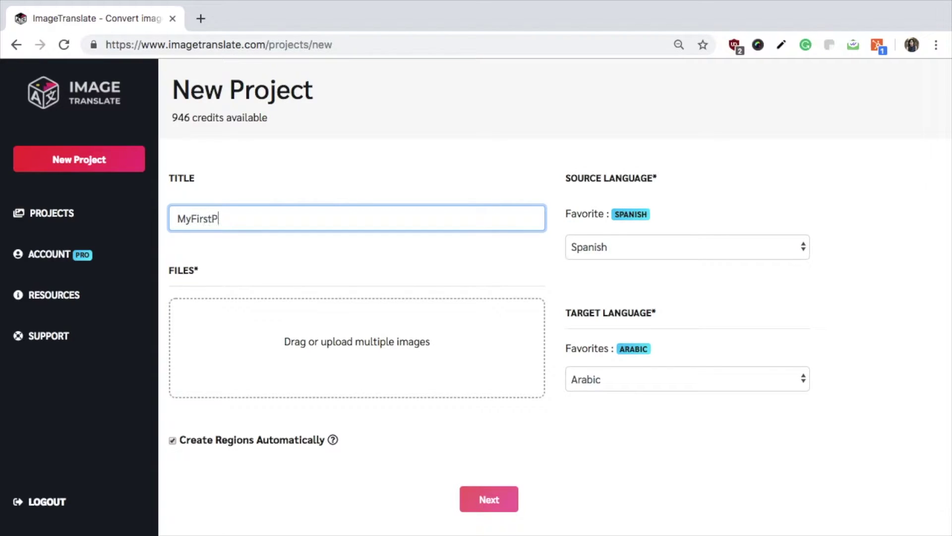
left_click(323, 355)
left_click(549, 48)
key("shift+Down")
key("shift+Down")
key("Return")
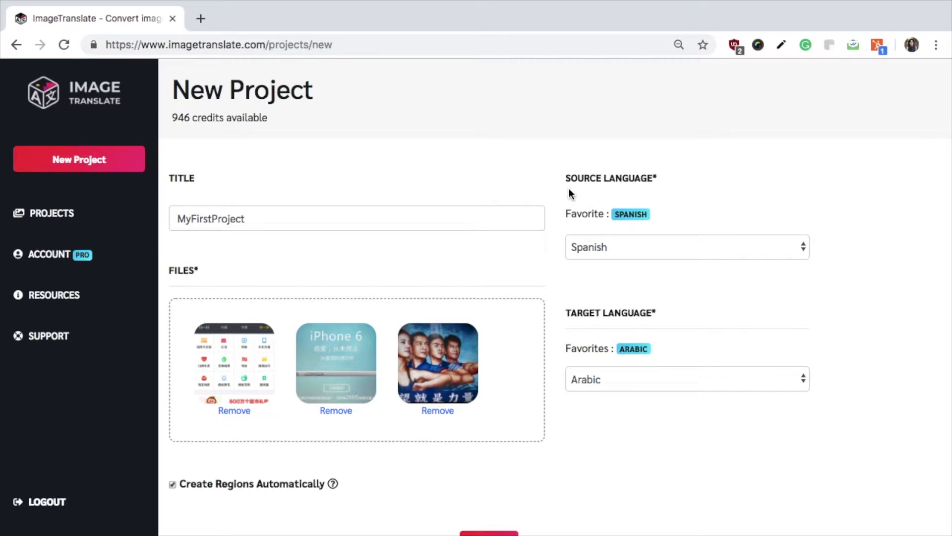
- Set source language to Chinese, target to English, and enable Create Regions Automatically
left_click(582, 251)
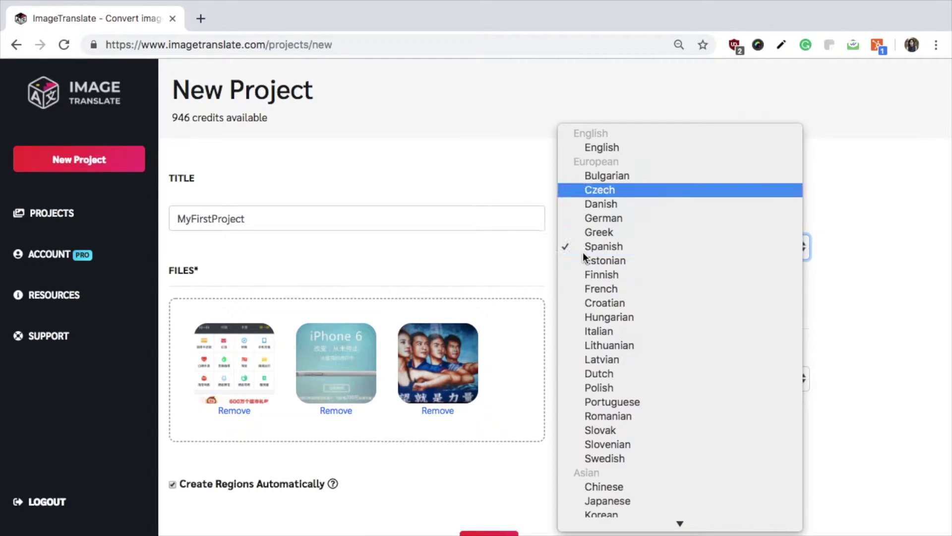
key("Escape")
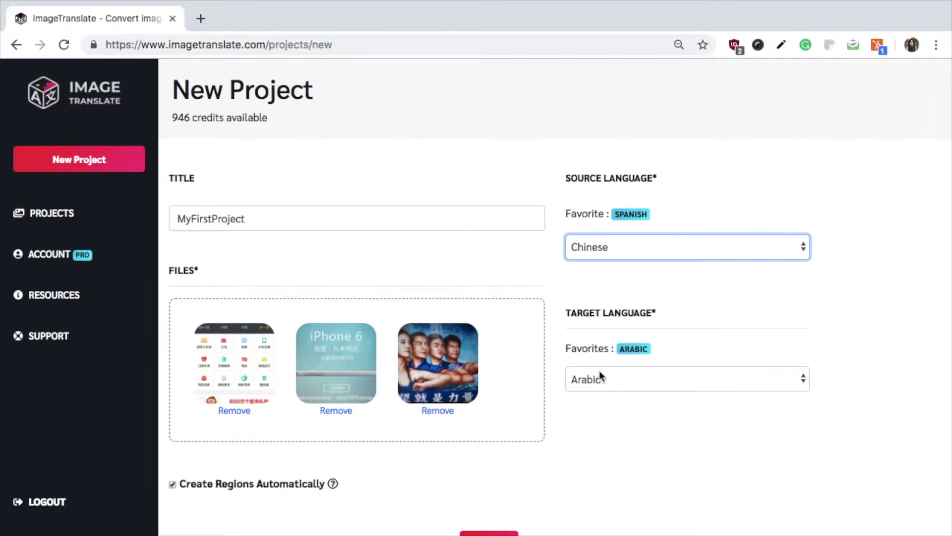
left_click(602, 385)
scroll(602, 382, "up", 3)
scroll(602, 382, "down", 1)
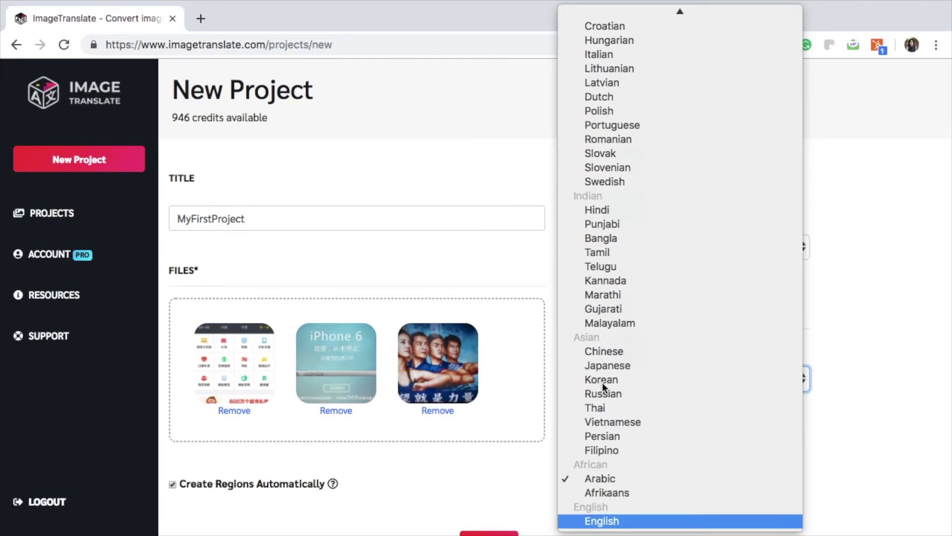
key("Return")
scroll(585, 469, "down", 1)
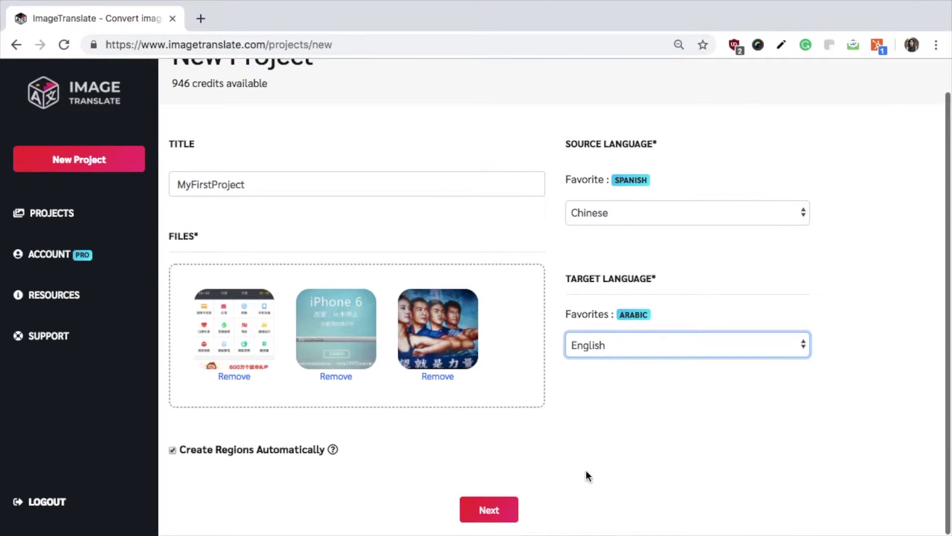
mouse_move(334, 450)
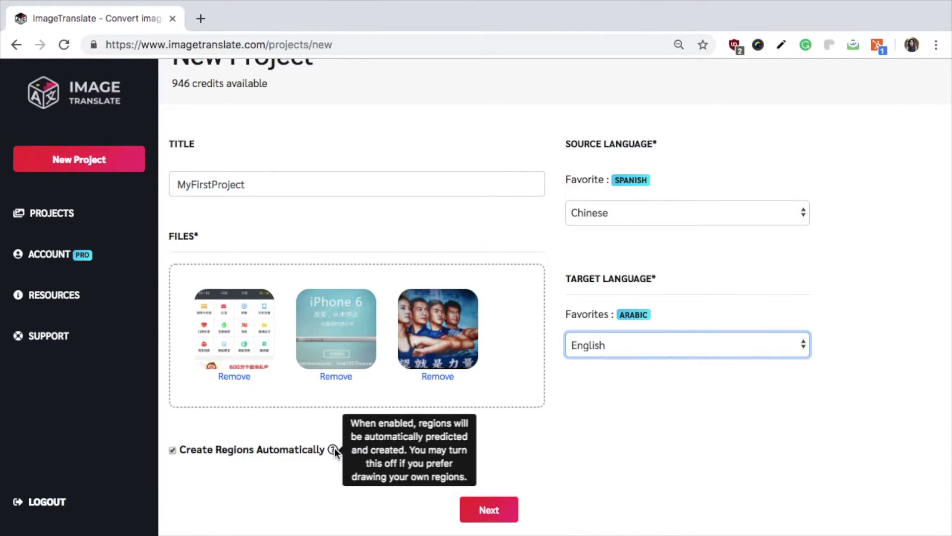
left_click(172, 451)
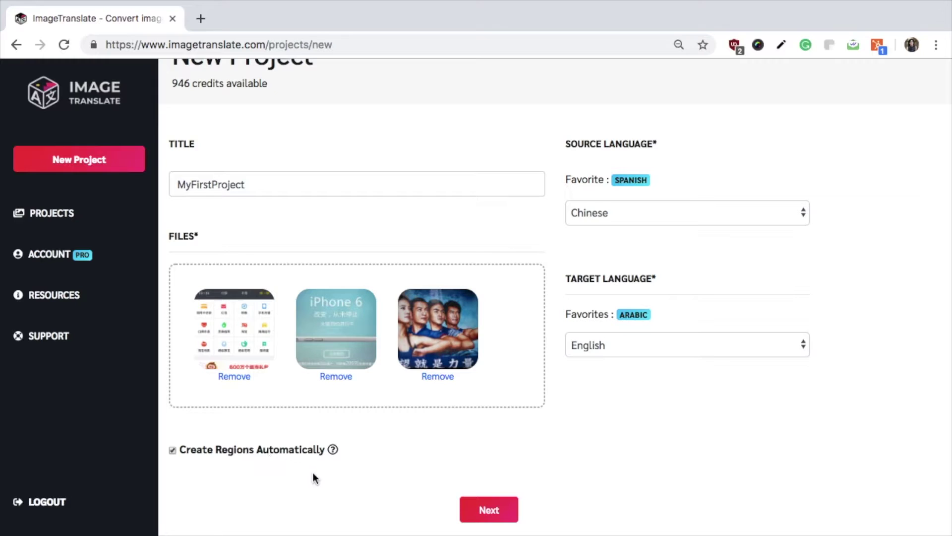
- Create the project and scroll through the first translated image
left_click(501, 512)
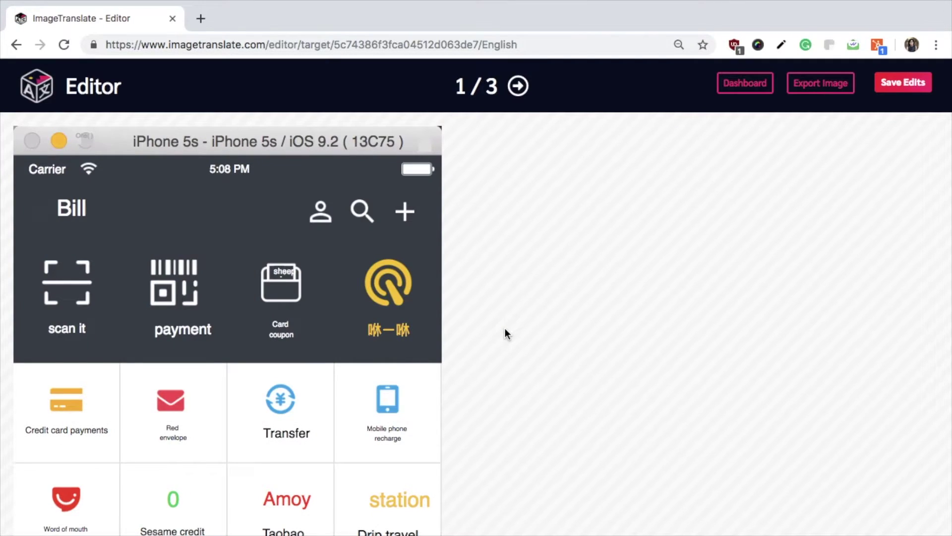
scroll(505, 328, "down", 5)
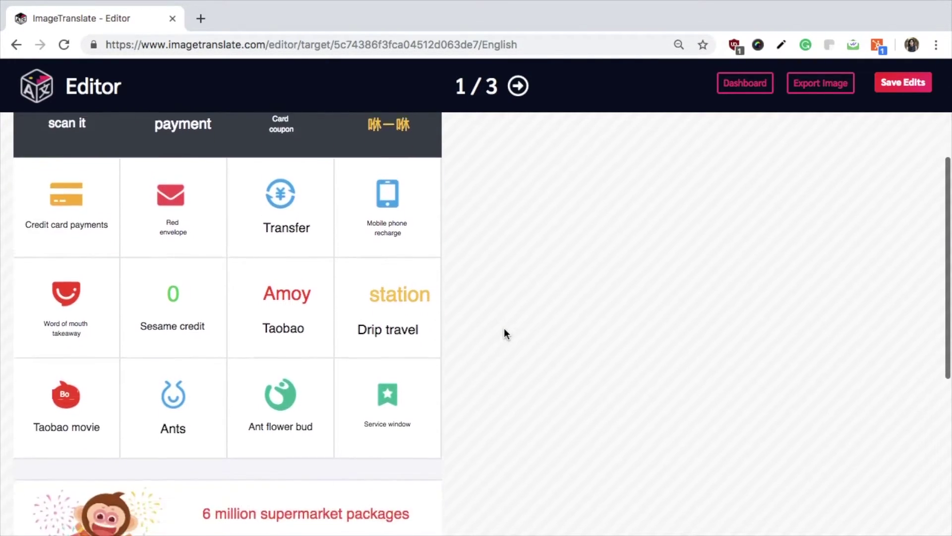
scroll(504, 328, "down", 6)
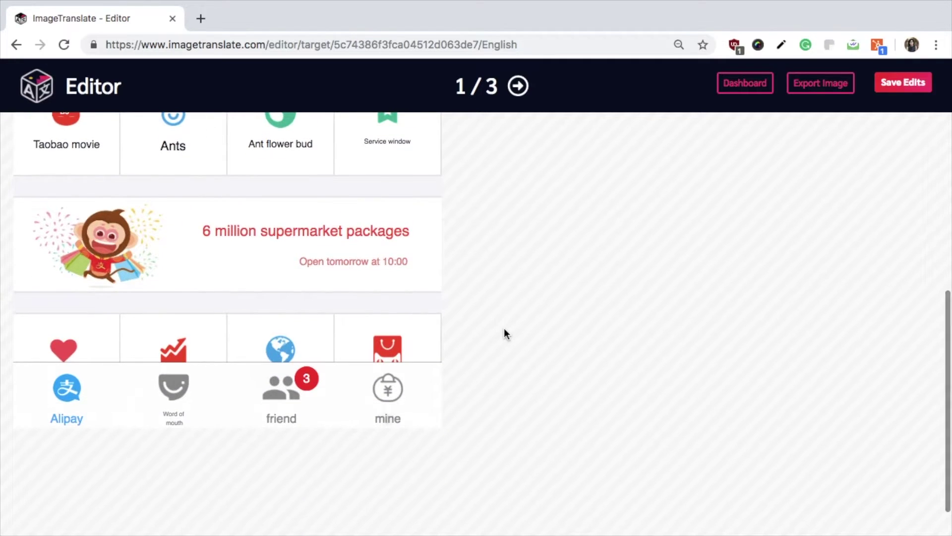
scroll(503, 328, "up", 11)
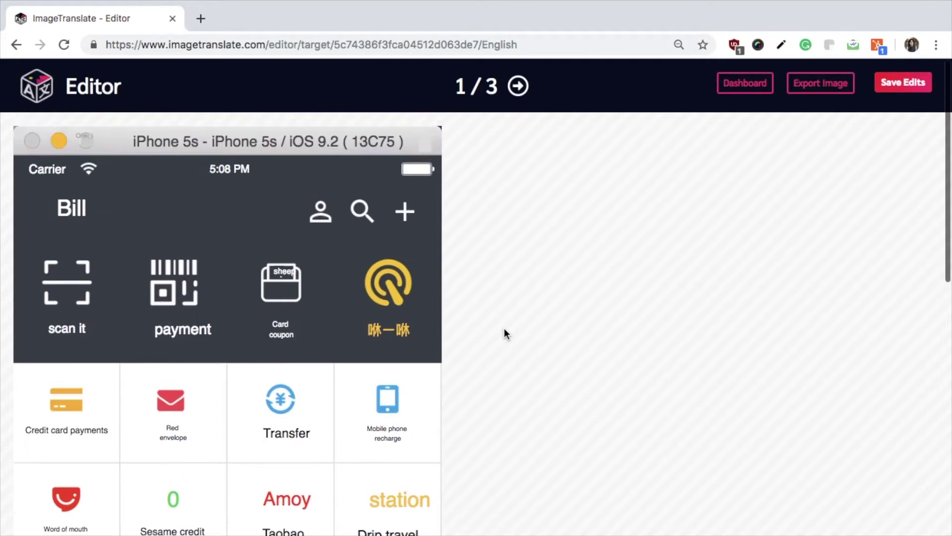
- Step through images 2 and 3, then go back to the iPhone 6 banner
left_click(518, 85)
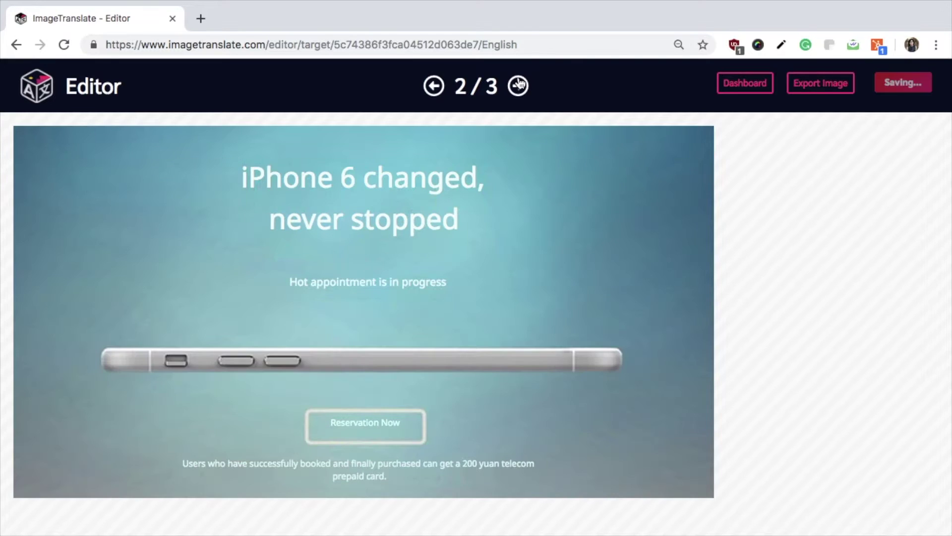
scroll(578, 221, "down", 2)
scroll(579, 221, "up", 2)
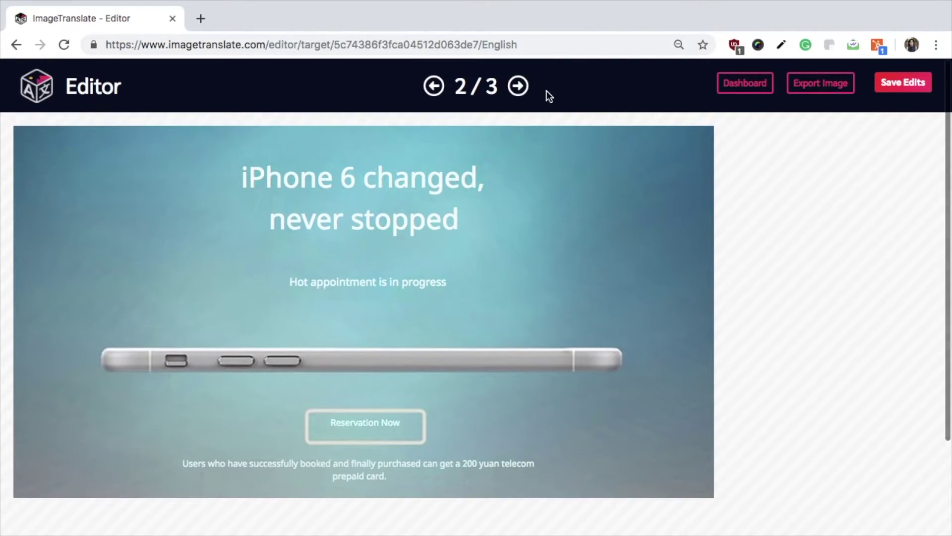
left_click(519, 86)
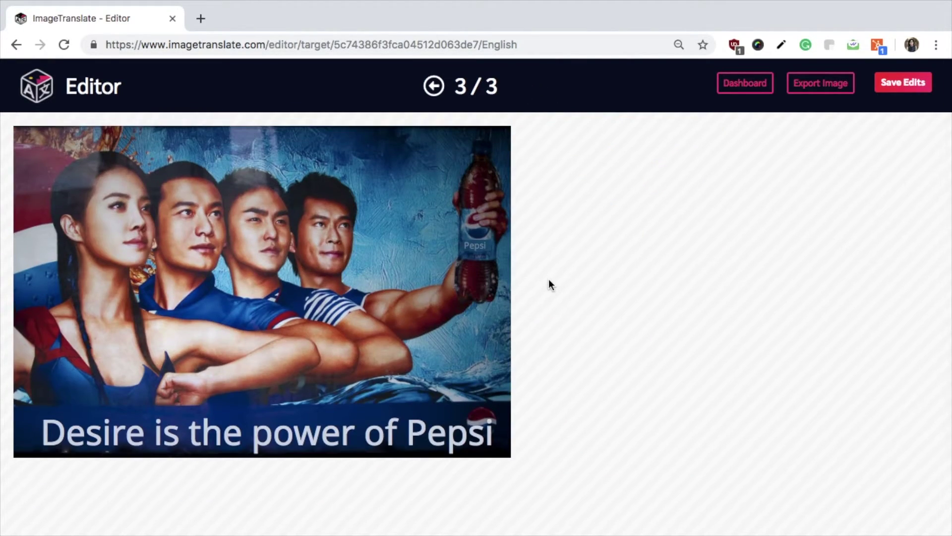
left_click(435, 89)
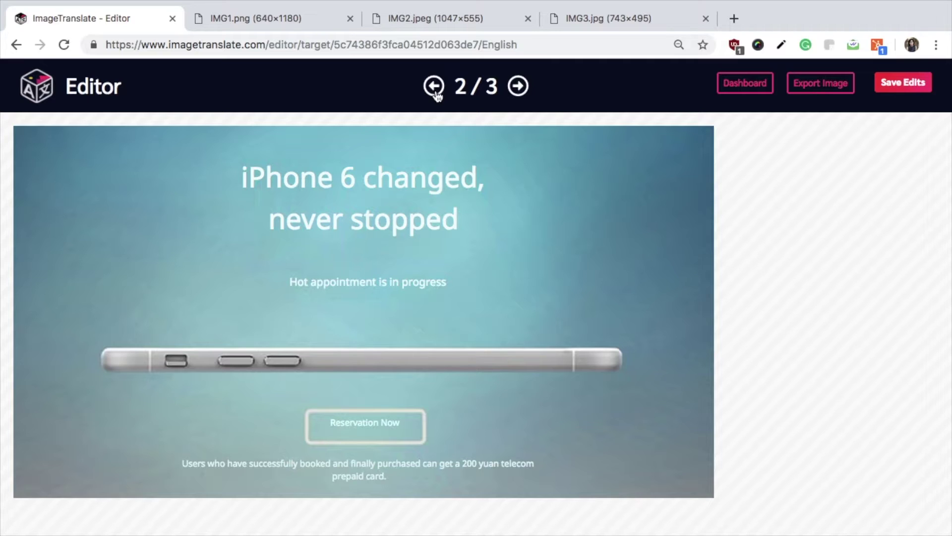
- Inspect the headline, Hot appointment, Reservation Now and booking texts, then reopen the headline
left_click(316, 197)
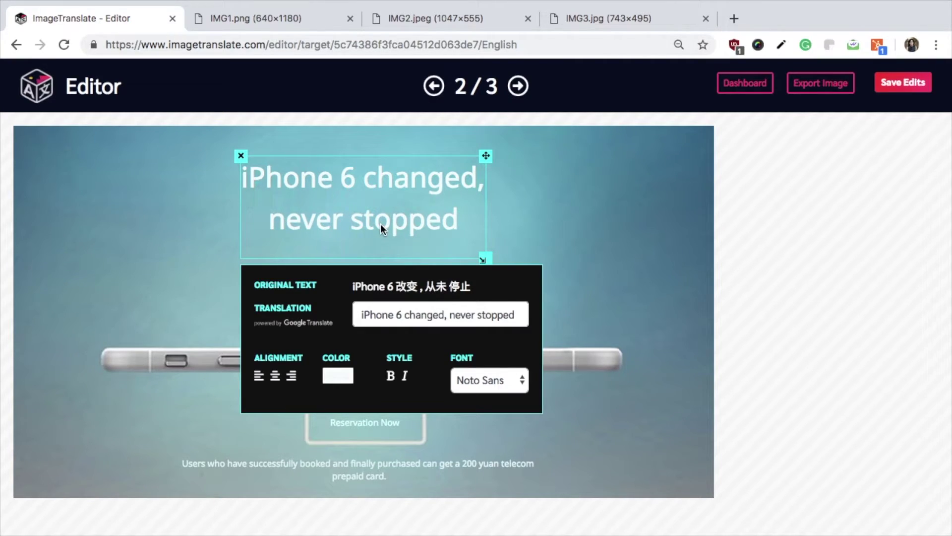
left_click(306, 286)
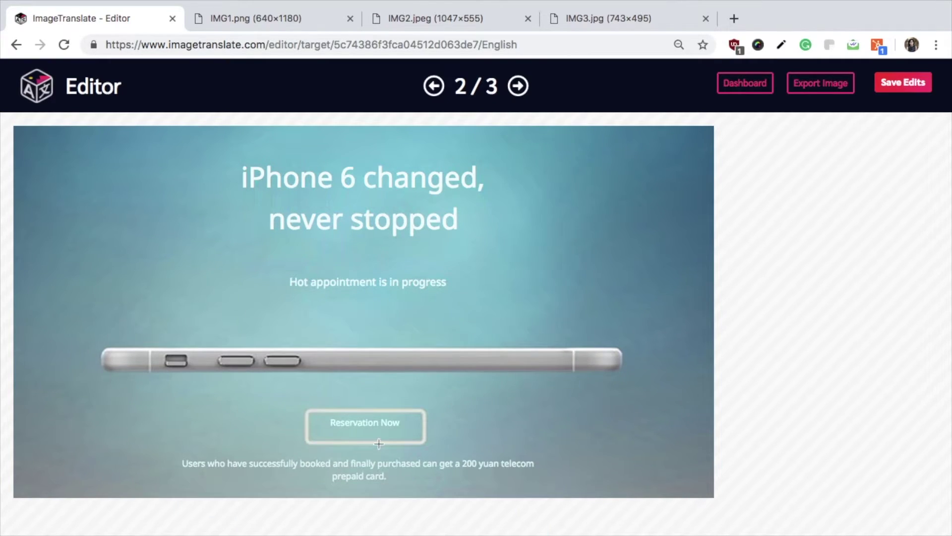
left_click(349, 426)
left_click(290, 474)
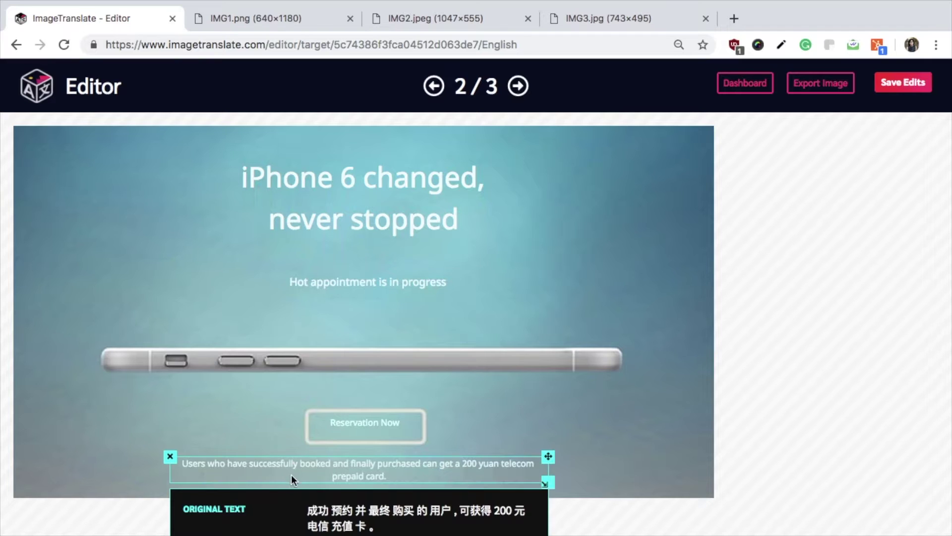
left_click(144, 17)
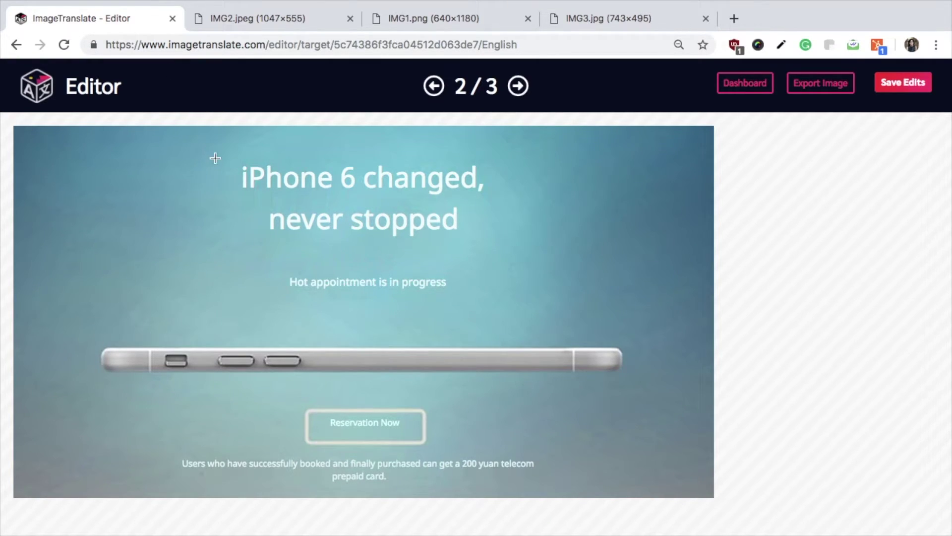
left_click(382, 203)
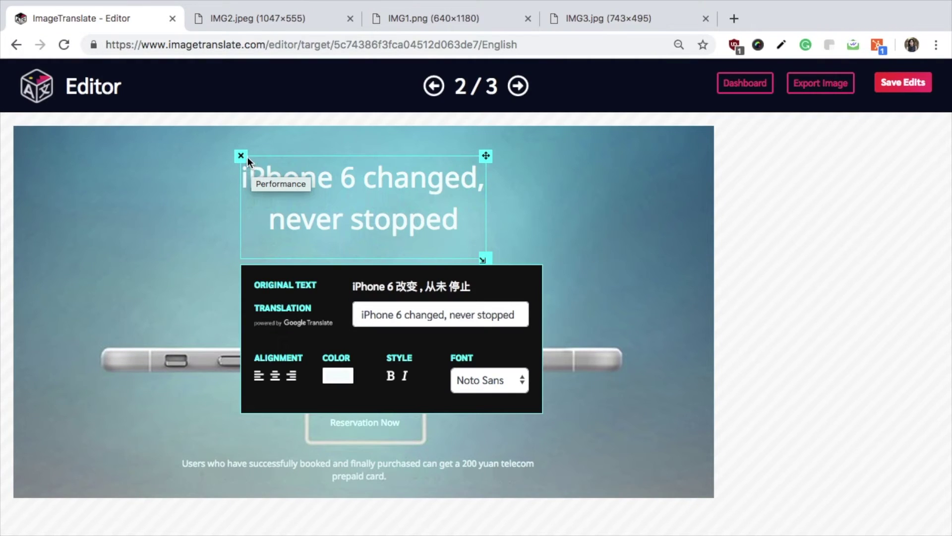
- Redraw the headline's region and reword the Hot appointment text to 'Reservation is in progress'
left_click(241, 156)
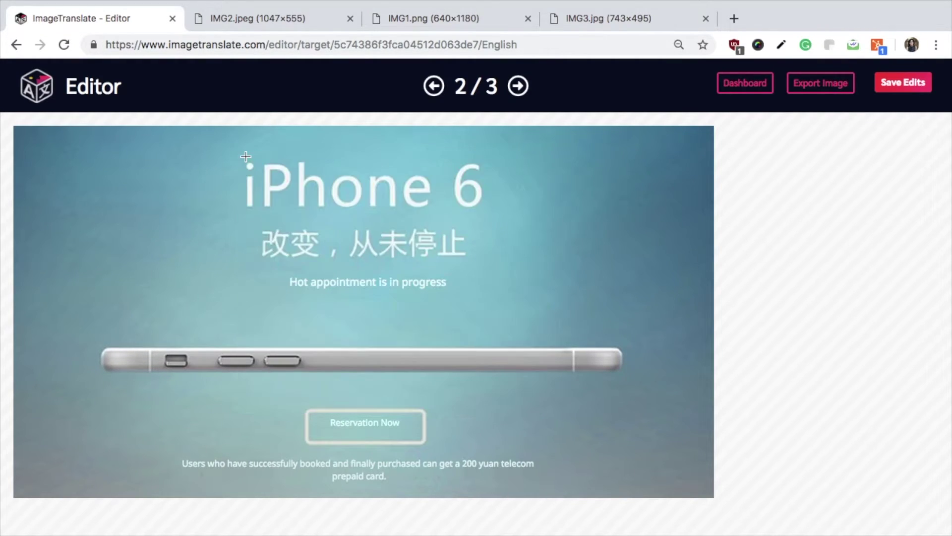
left_click_drag(247, 228, 490, 266)
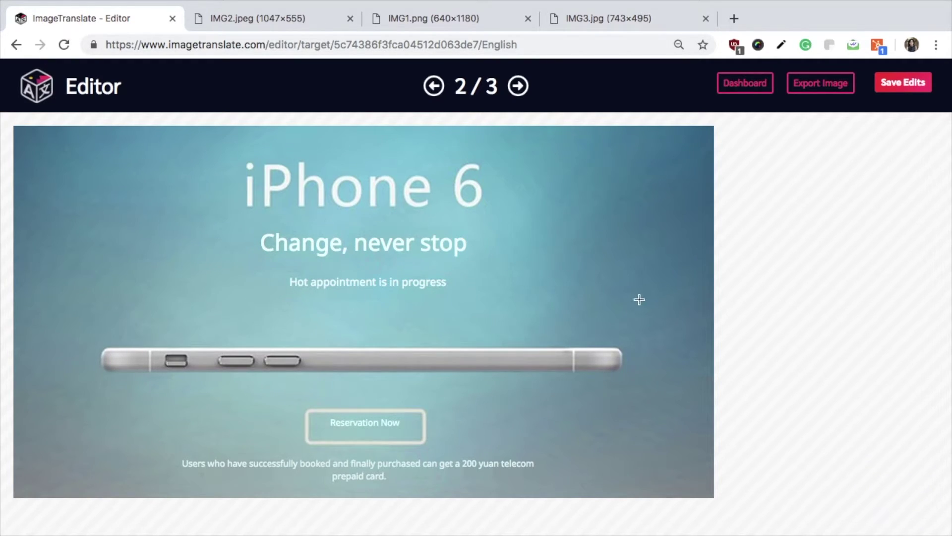
left_click(301, 296)
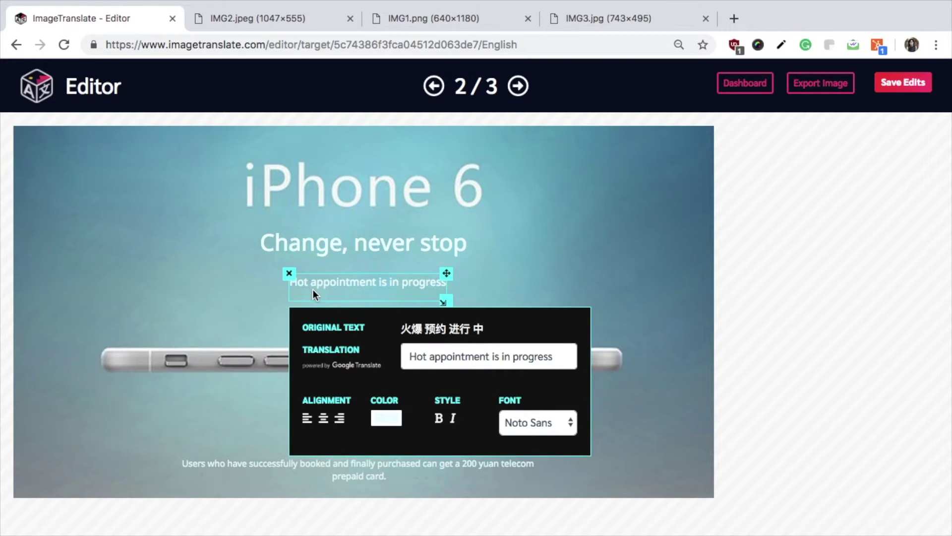
left_click_drag(418, 363, 488, 361)
type("Reservation")
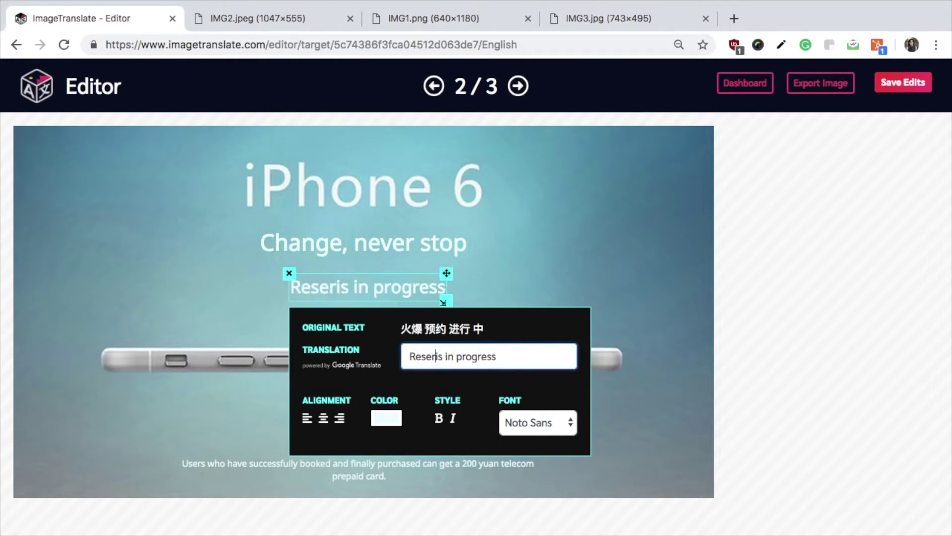
key("Return")
- Enlarge the 'Change, never stop' text and shift it slightly left
left_click(299, 246)
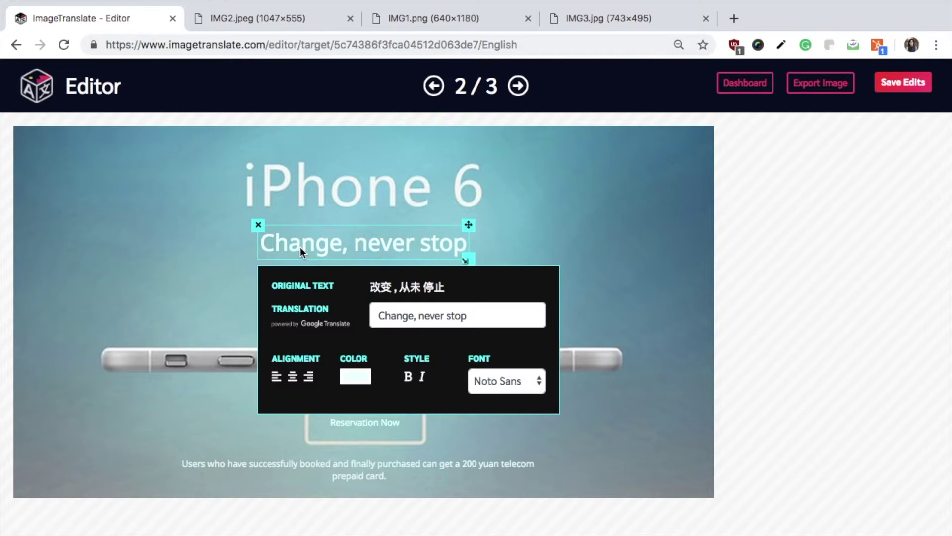
left_click(469, 262)
left_click_drag(468, 261, 491, 279)
left_click(490, 226)
left_click_drag(490, 227, 477, 227)
- Enlarge the 'Reservation is in progress' text and shift it slightly left
left_click(436, 283)
left_click_drag(446, 296, 456, 313)
left_click_drag(457, 276, 445, 276)
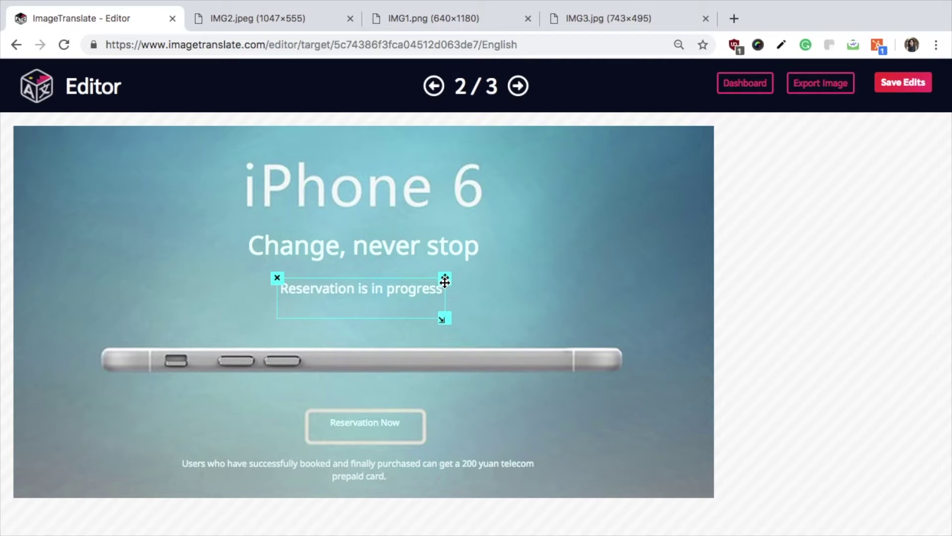
left_click(338, 241)
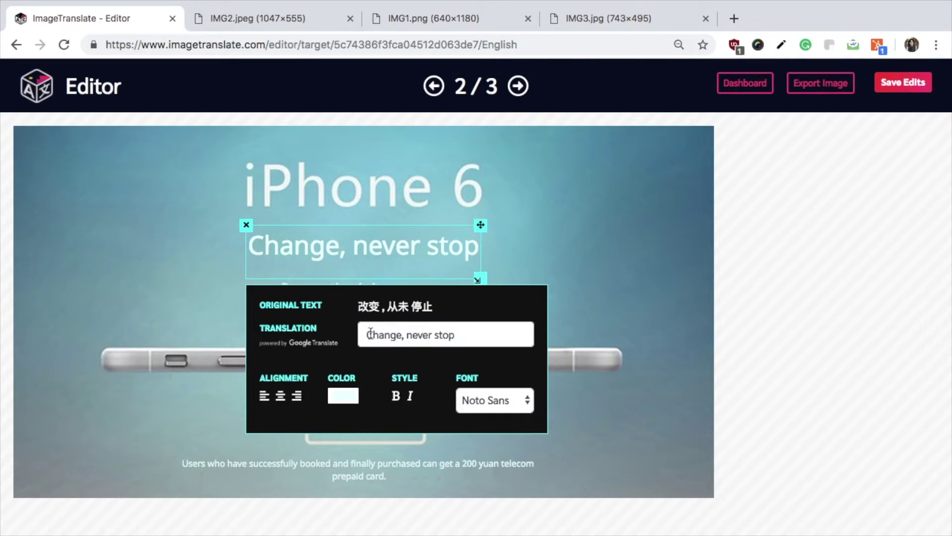
left_click(344, 396)
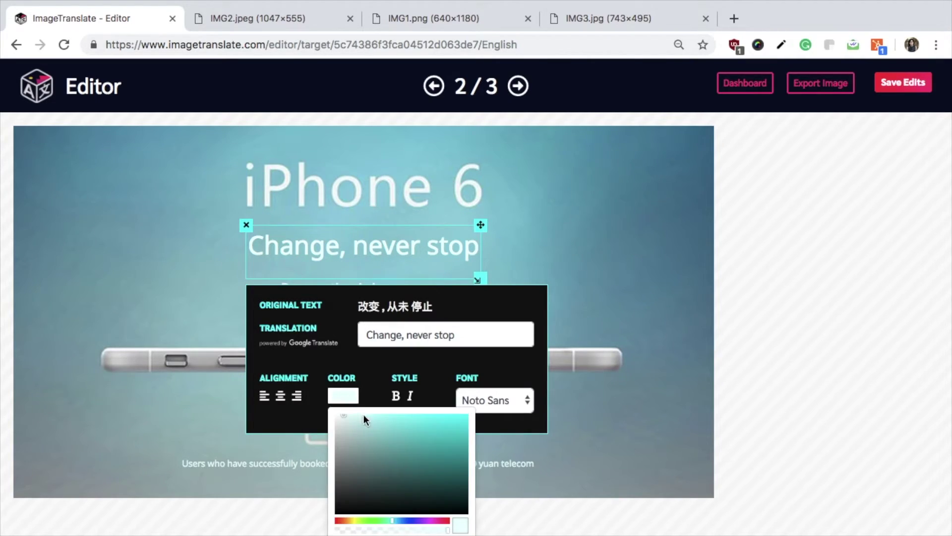
left_click(341, 521)
left_click(440, 439)
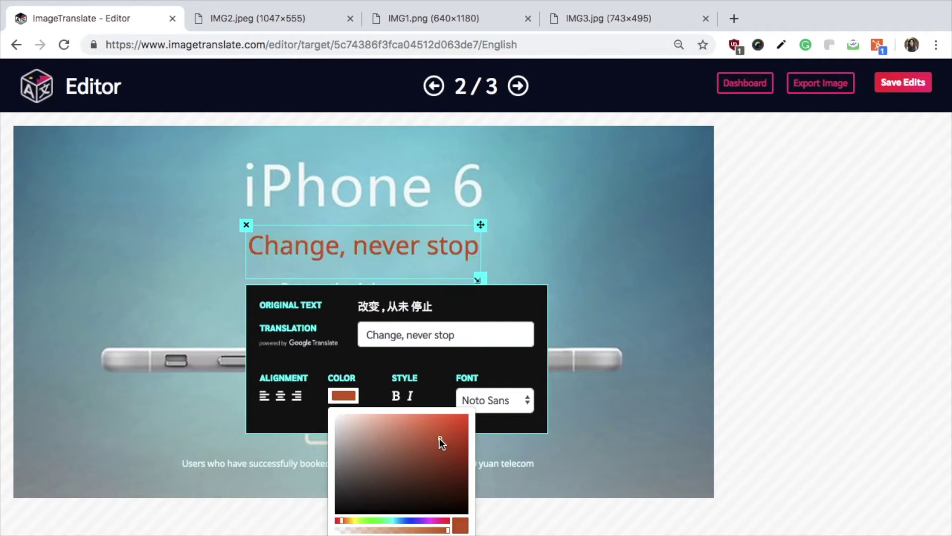
left_click(396, 396)
left_click_drag(478, 279, 498, 273)
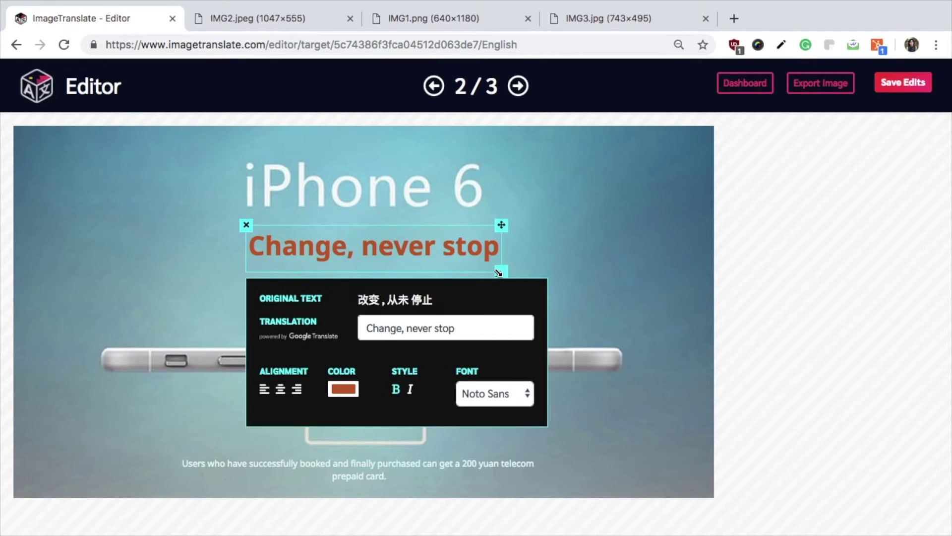
left_click_drag(503, 226, 496, 225)
left_click(476, 397)
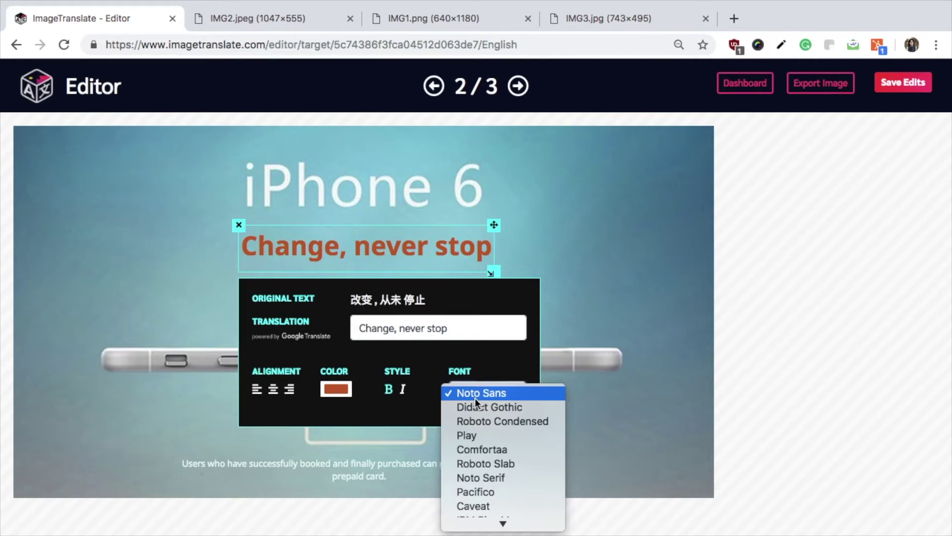
left_click(479, 445)
left_click(478, 445)
left_click(571, 273)
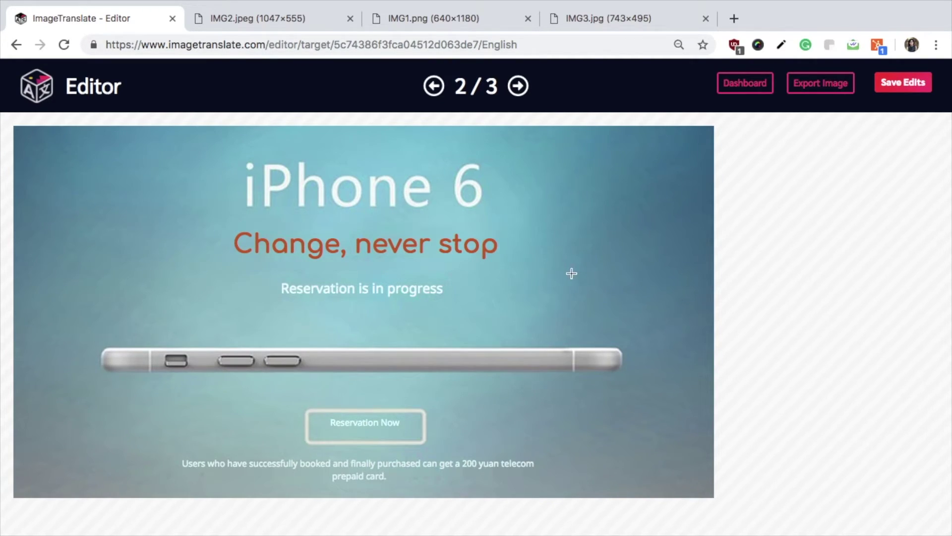
scroll(227, 350, "down", 3)
left_click(227, 350)
left_click(187, 498)
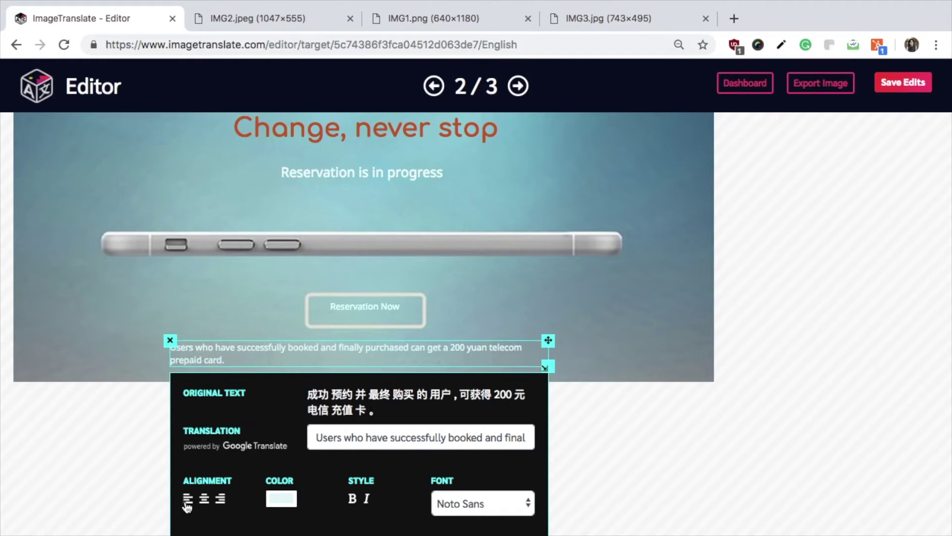
left_click(368, 498)
left_click(672, 332)
scroll(672, 332, "up", 3)
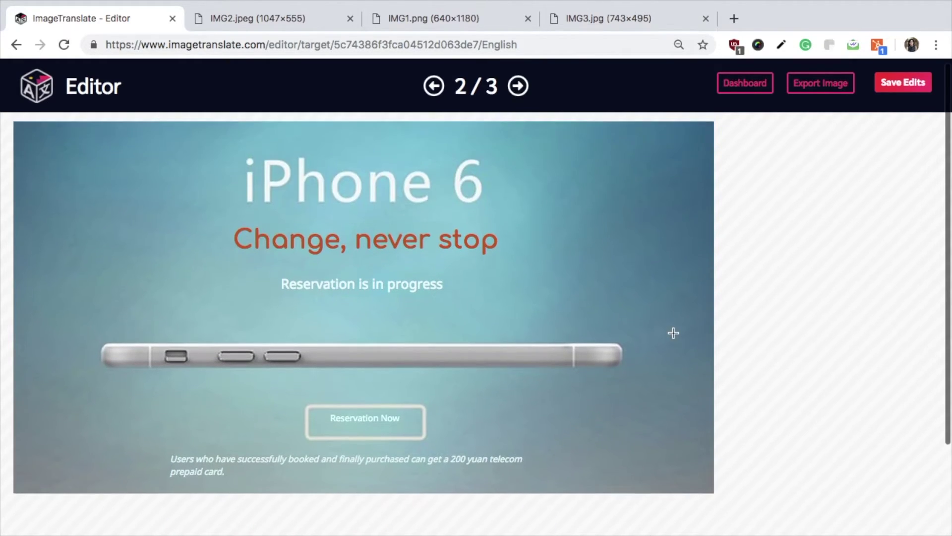
left_click(237, 230)
left_click(233, 221)
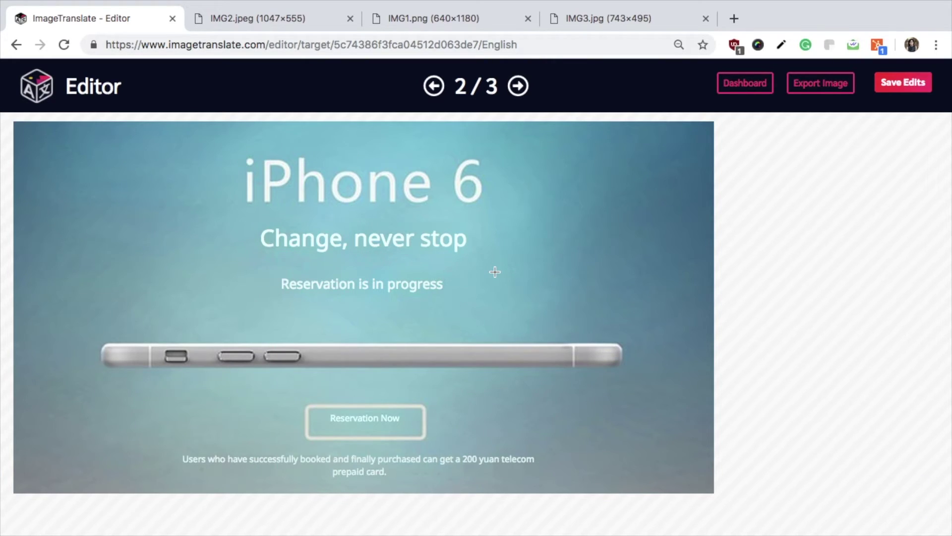
left_click(343, 412)
- Change the button label to 'Book Now', resize its box, and compare with the Chinese original
scroll(407, 356, "down", 2)
mouse_move(407, 356)
left_mouse_down()
mouse_move(408, 323)
mouse_move(405, 356)
left_mouse_up()
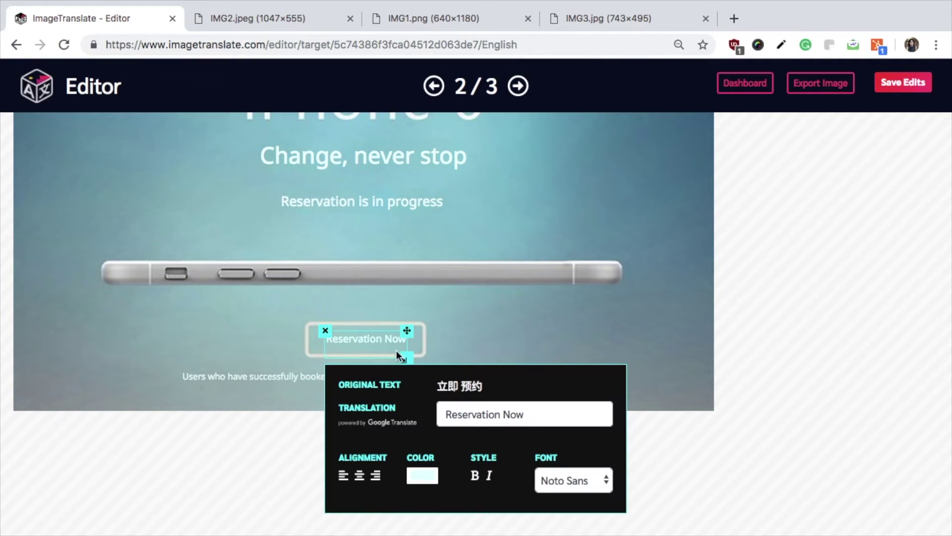
double_click(479, 415)
type("Book")
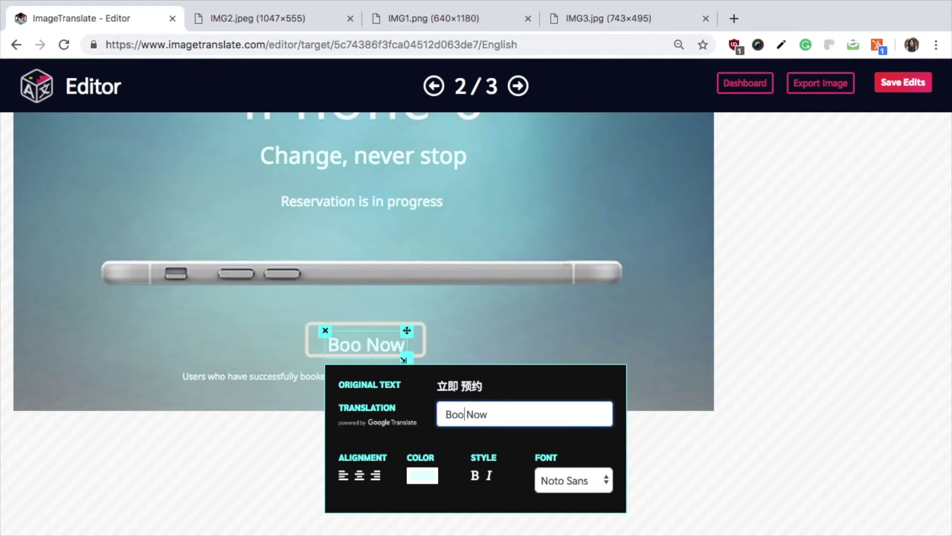
left_click_drag(404, 359, 404, 354)
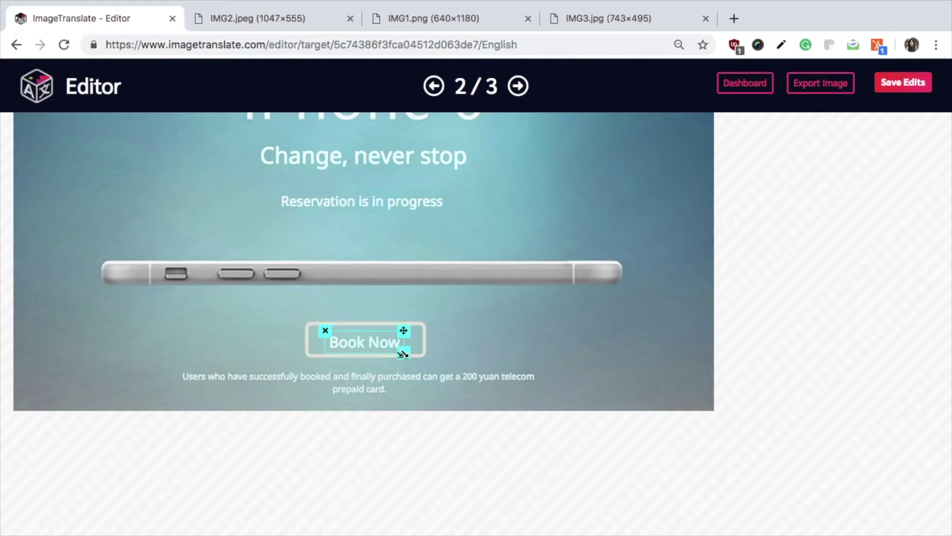
scroll(574, 325, "up", 3)
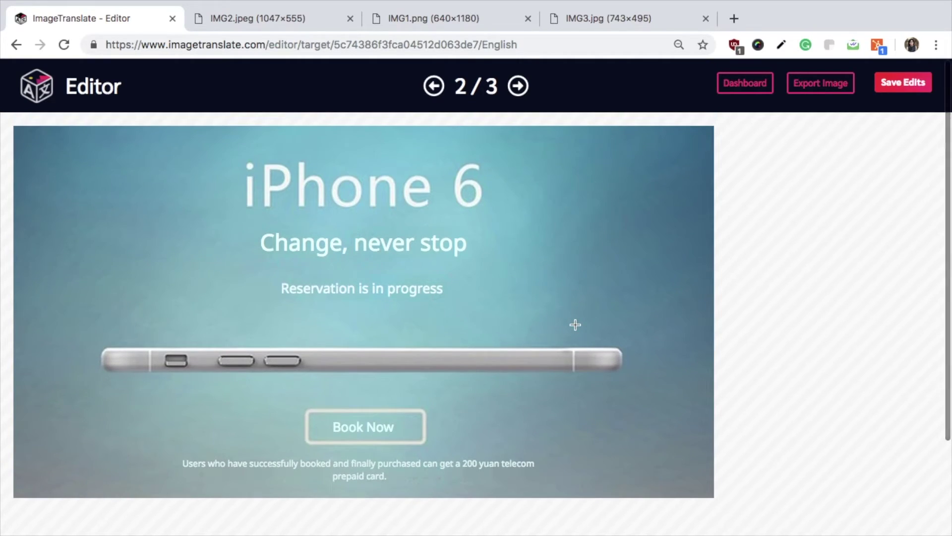
key("ctrl+Tab")
key("ctrl+shift+Tab")
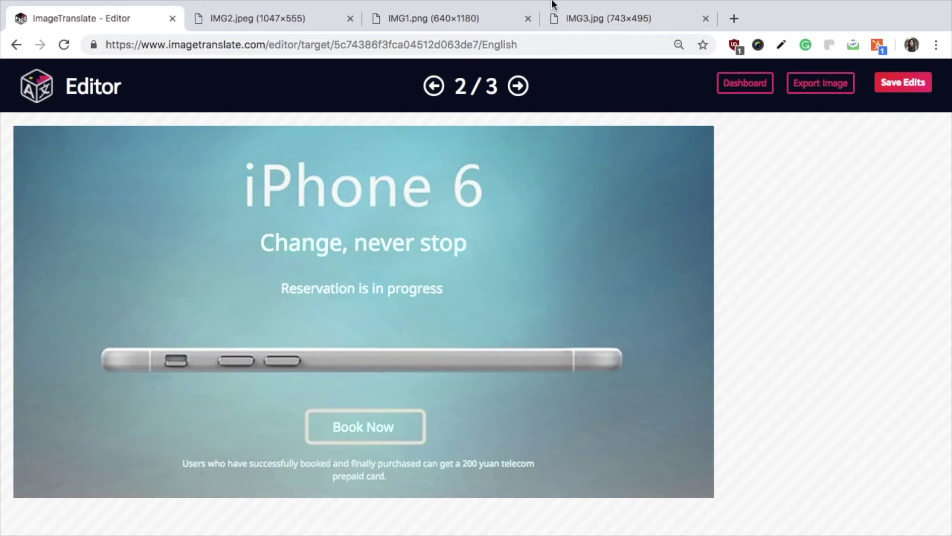
- Add a 'Desire is power' region on the Pepsi slogan and delete four stray app-icon regions
left_click(519, 86)
left_click_drag(369, 448, 419, 451)
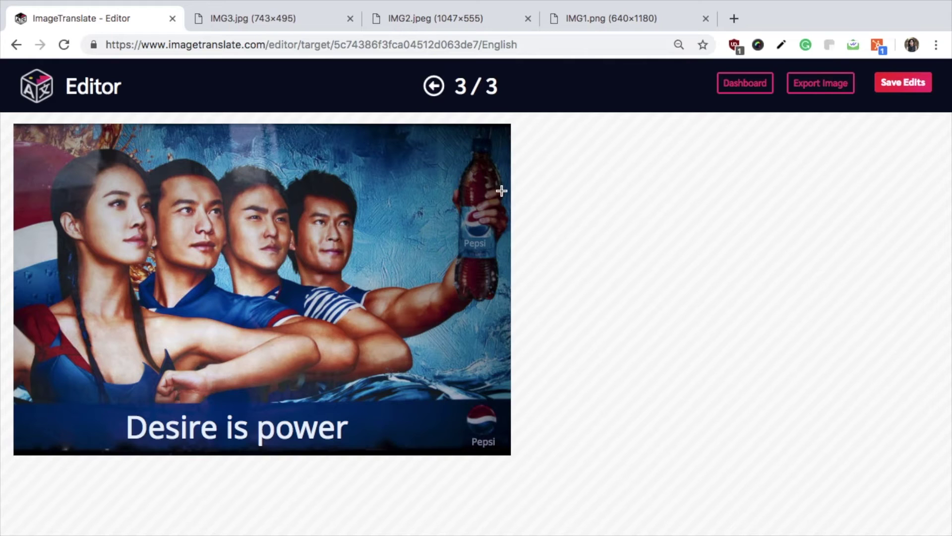
left_click(434, 86)
key("Delete")
left_click(286, 237)
key("Delete")
left_click(63, 338)
key("Delete")
left_click(173, 237)
key("Delete")
- Save the project's edits and return to the iPhone 6 image
scroll(581, 373, "down", 2)
scroll(582, 378, "up", 1)
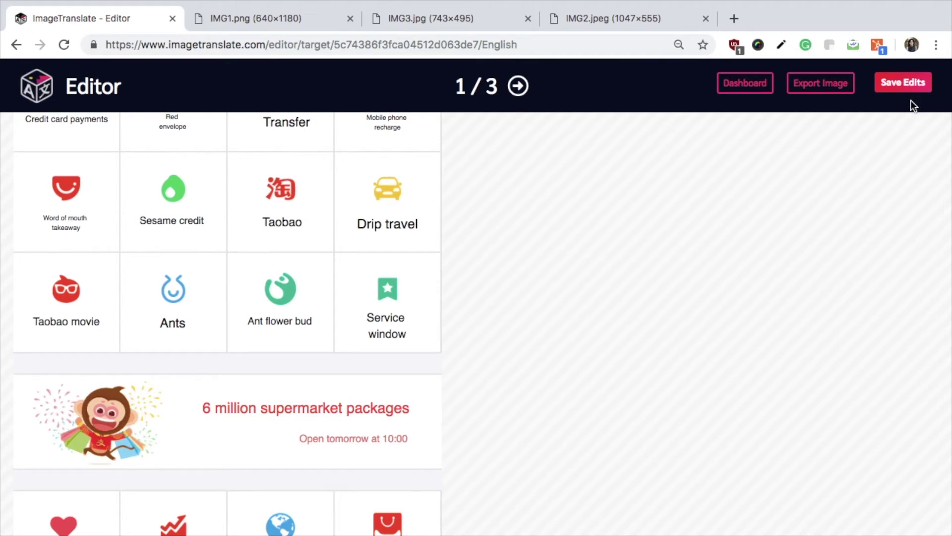
left_click(914, 81)
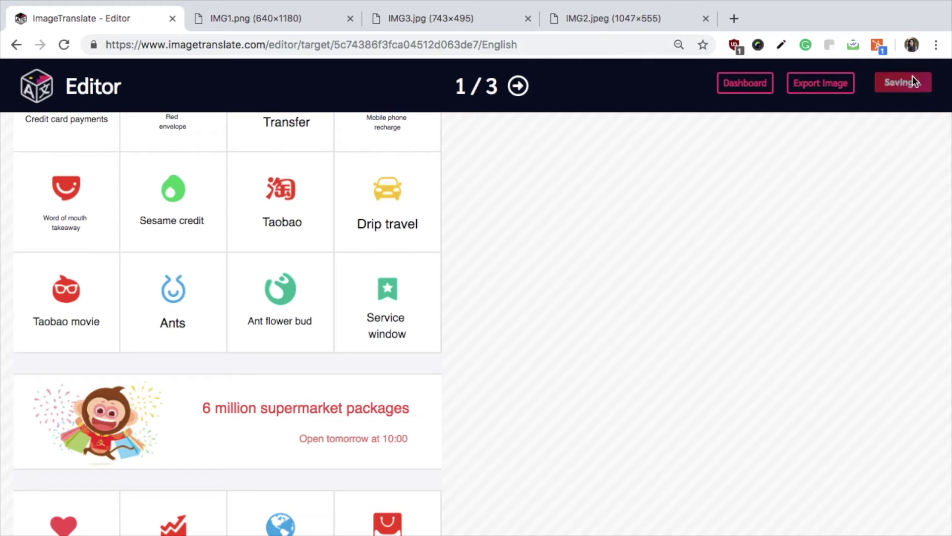
left_click(520, 89)
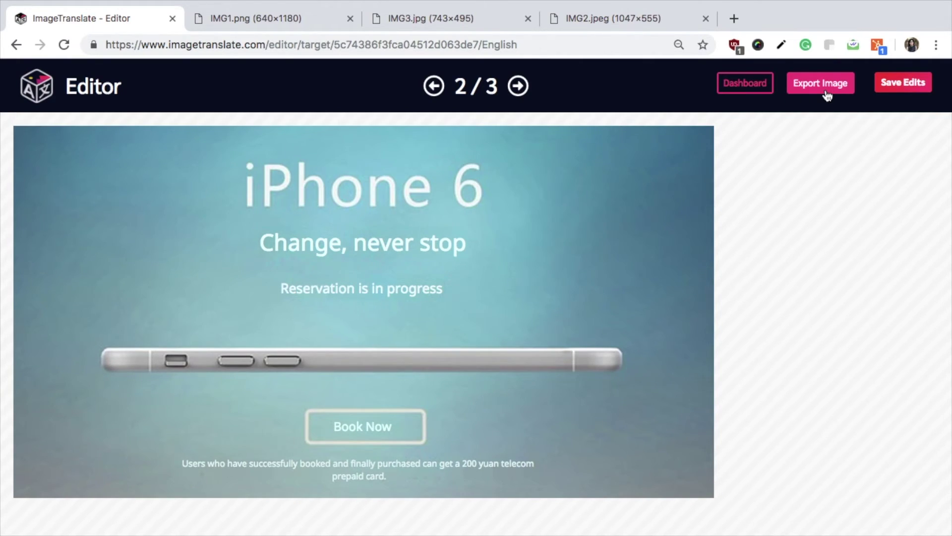
- Export the iPhone 6 banner as export (4).png and compare it with the original IMG2.jpeg
left_click(826, 89)
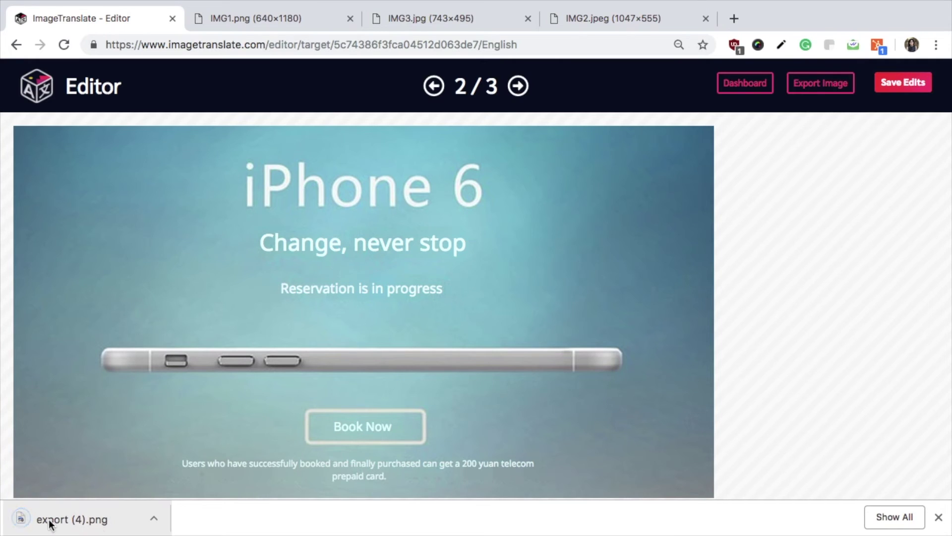
left_click(154, 518)
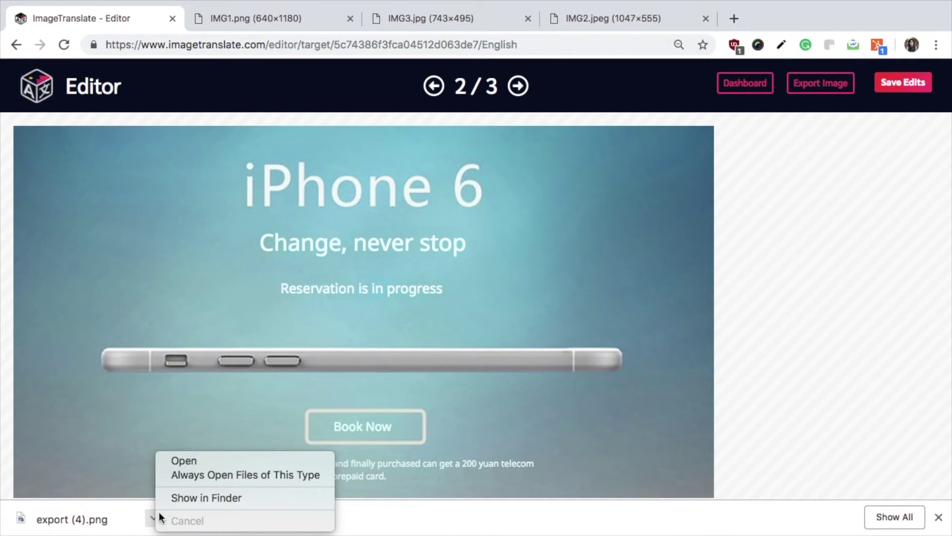
left_click(178, 457)
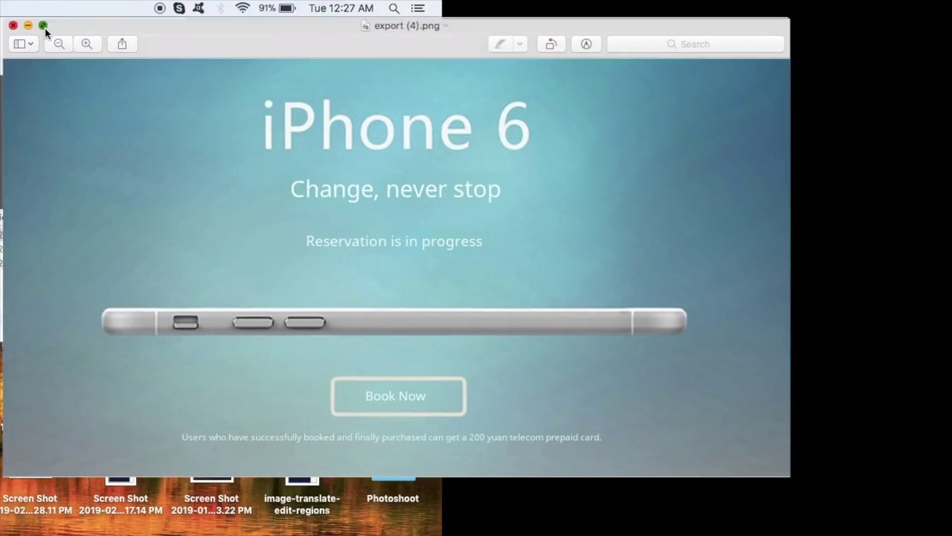
left_click(46, 28)
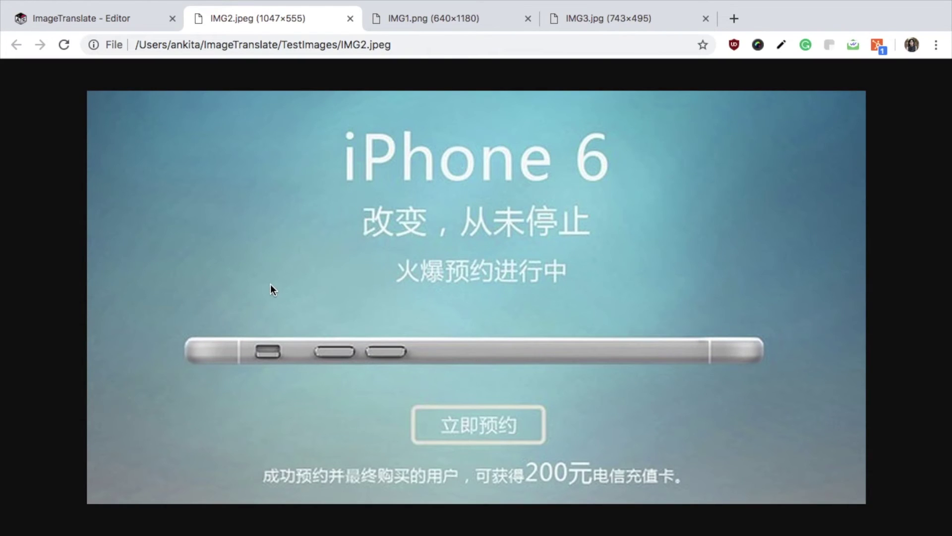
key("ctrl+Left")
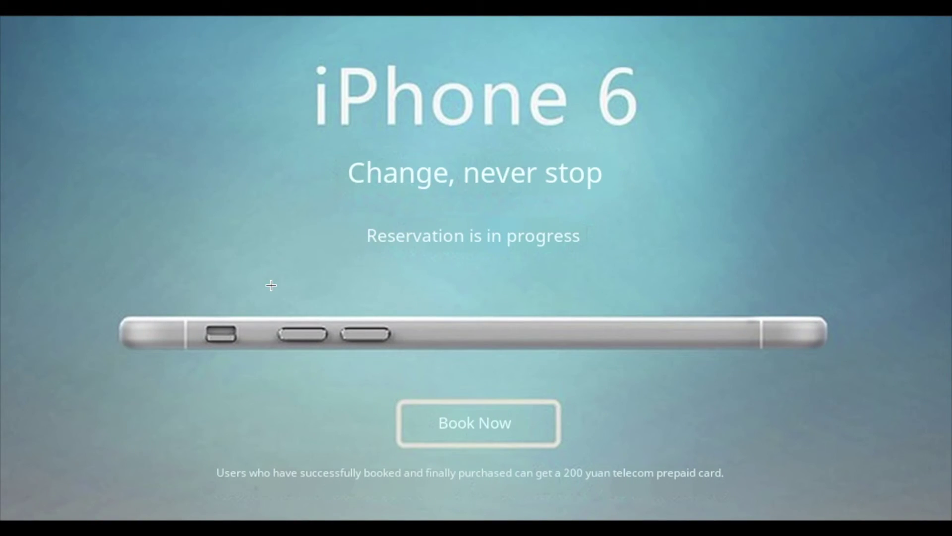
key("ctrl+Right")
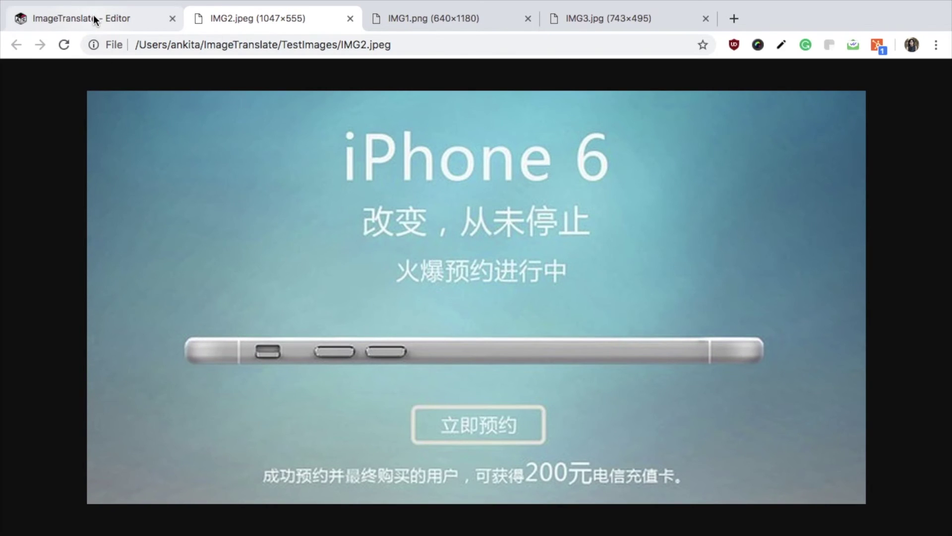
left_click(94, 18)
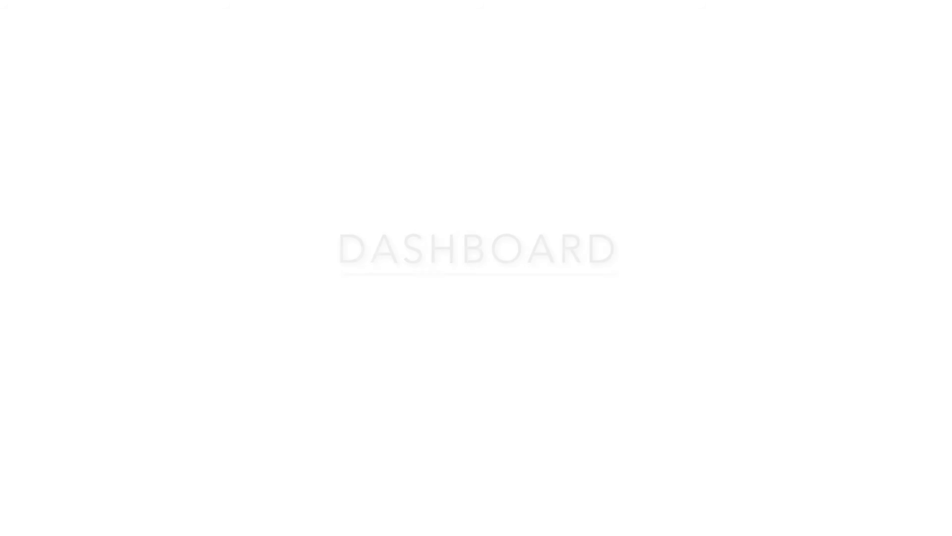
- Browse project list pages 3 and 1, then view the Account page showing 943 credits
left_click(744, 91)
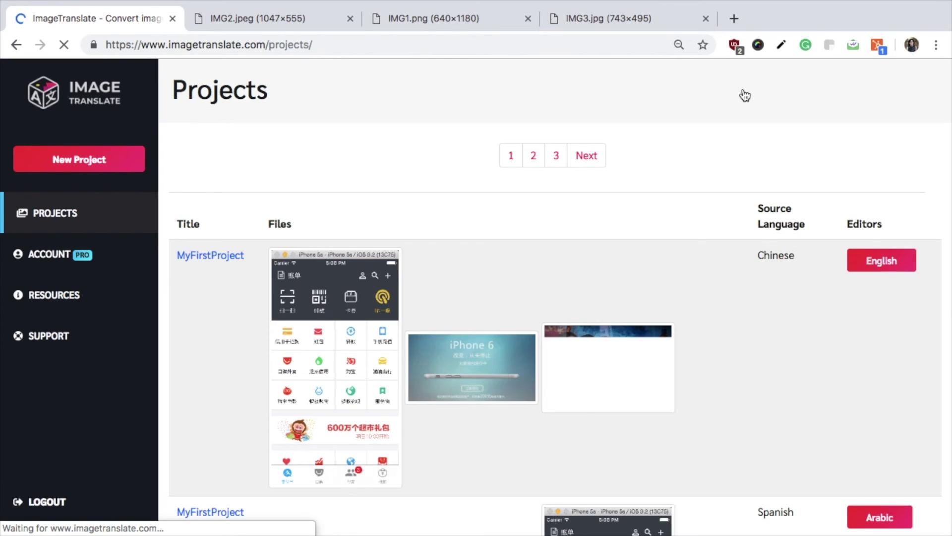
left_click(558, 157)
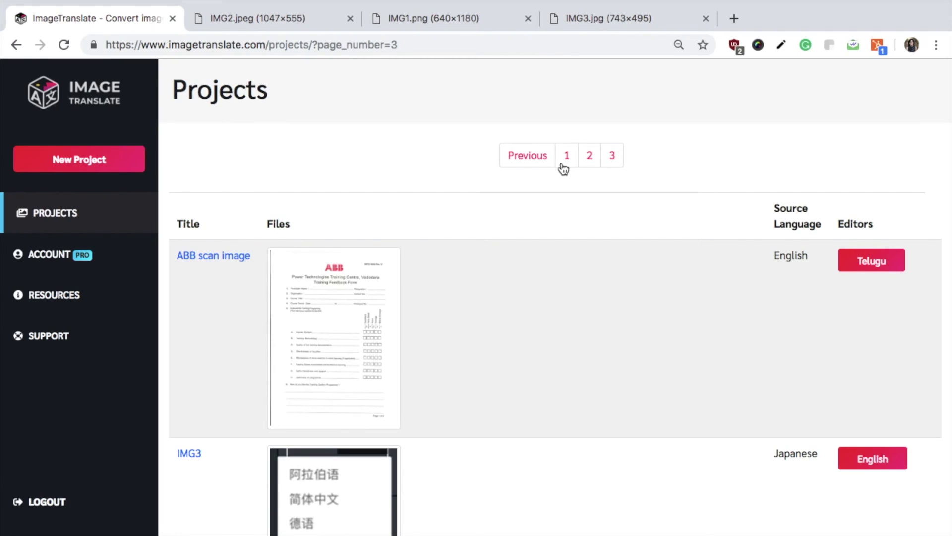
left_click(564, 163)
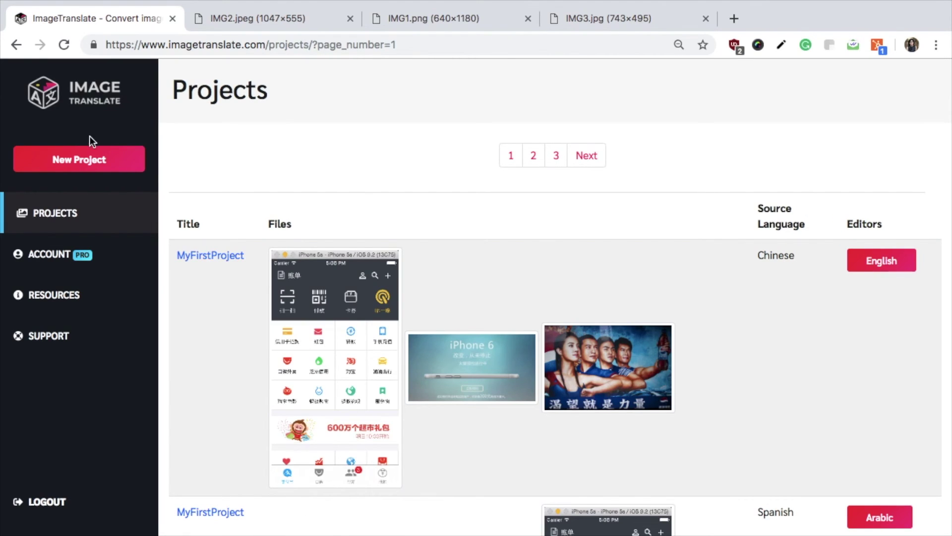
left_click(65, 252)
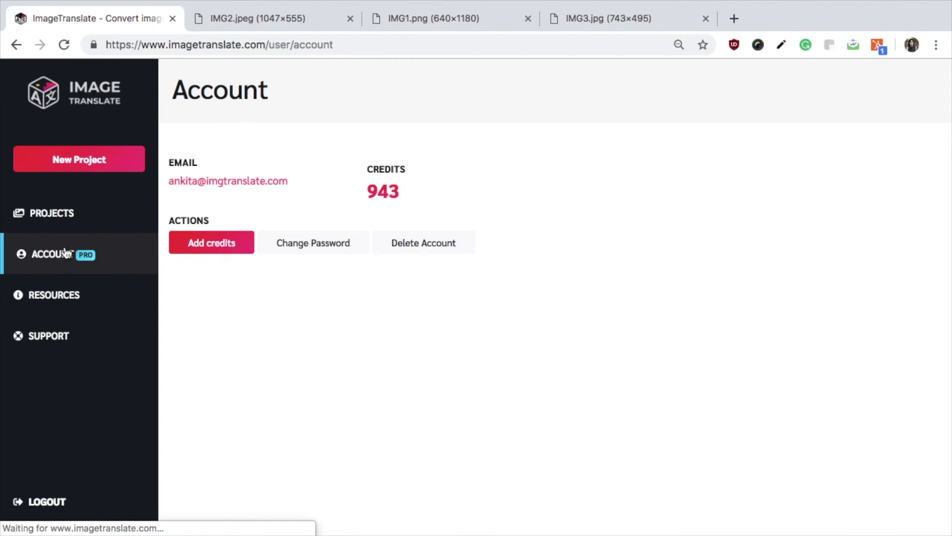
- Visit the Resources and Support pages, then open a blank Create Ticket form
left_click(38, 297)
left_click(46, 335)
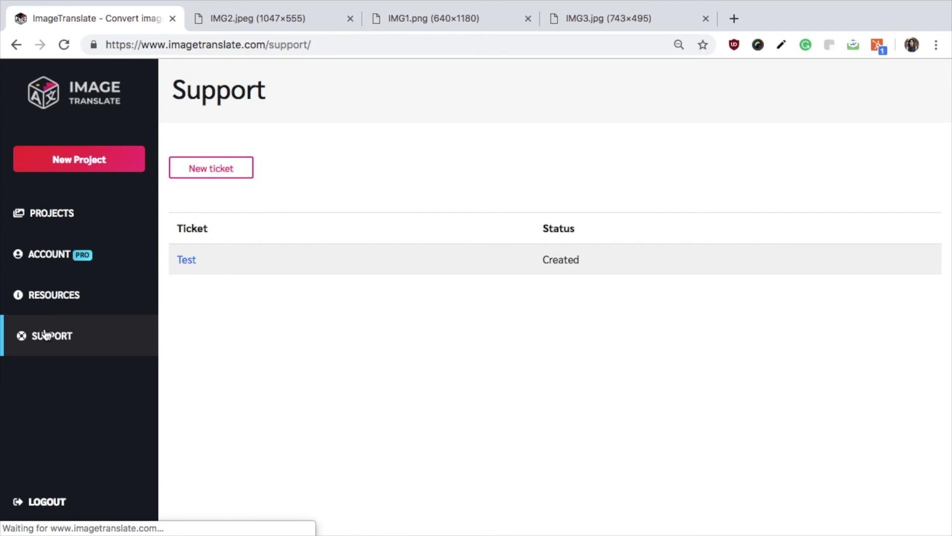
left_click(202, 183)
left_click(222, 185)
key("Return")
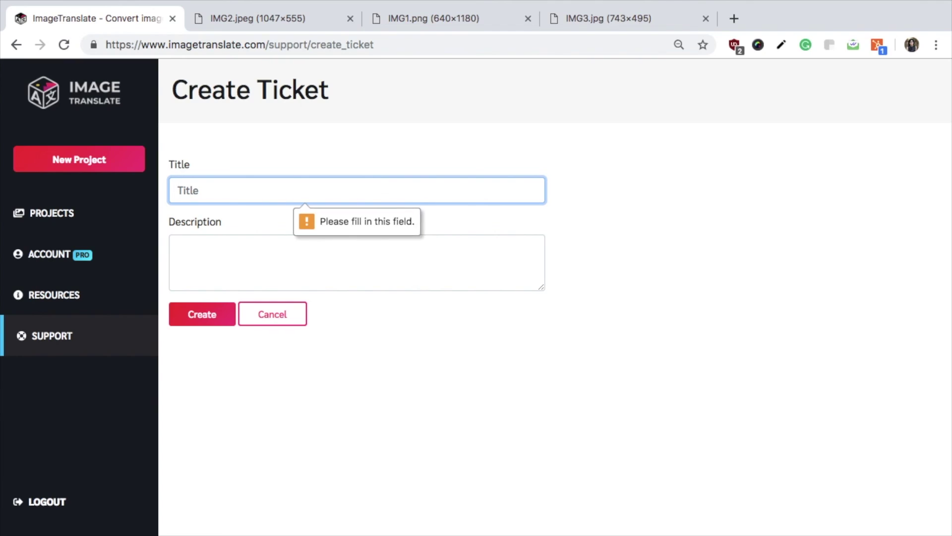